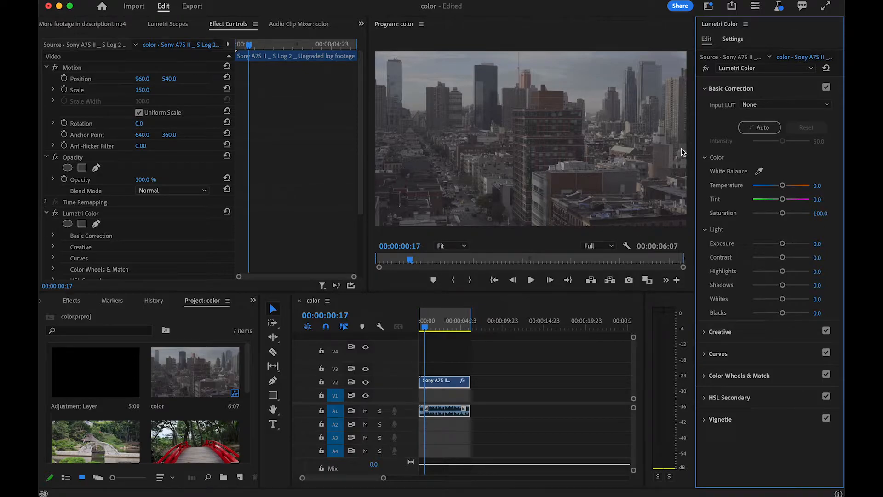
- In Basic Correction, set the clip's exposure to 0.8, shadows to about -46, highlights to about -80 and contrast to about 52
drag(783, 243, 786, 246)
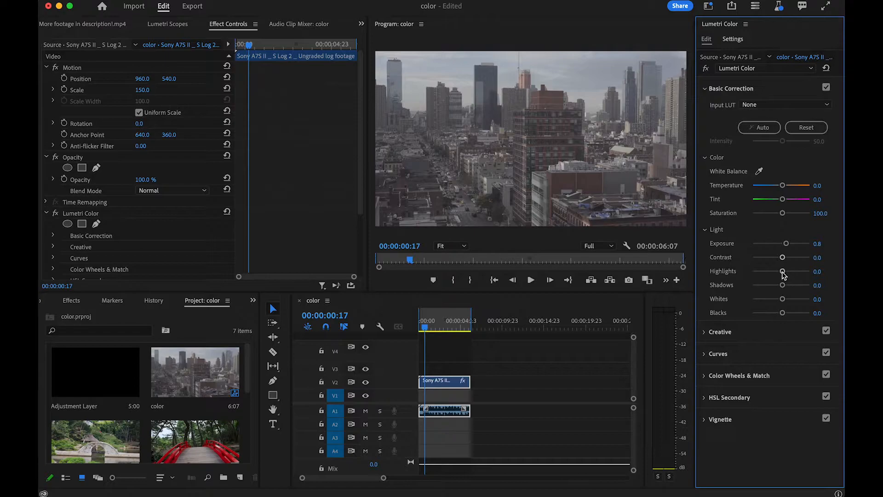
drag(784, 287, 768, 286)
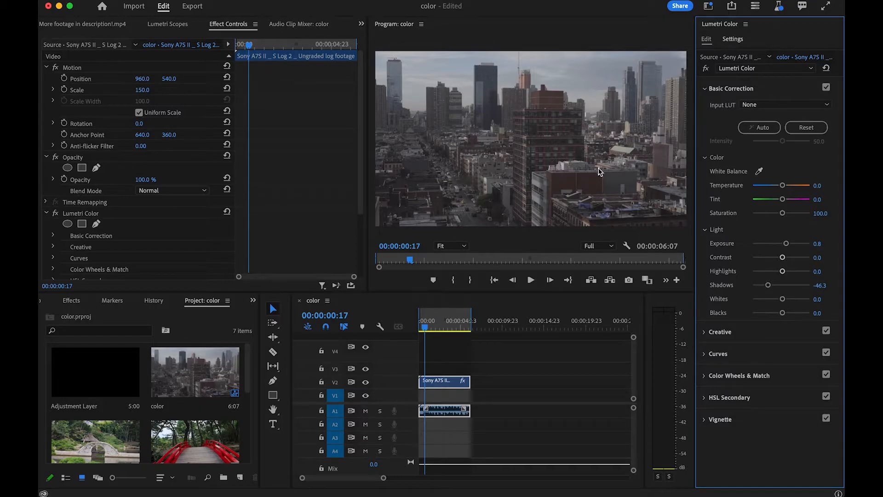
drag(783, 271, 758, 271)
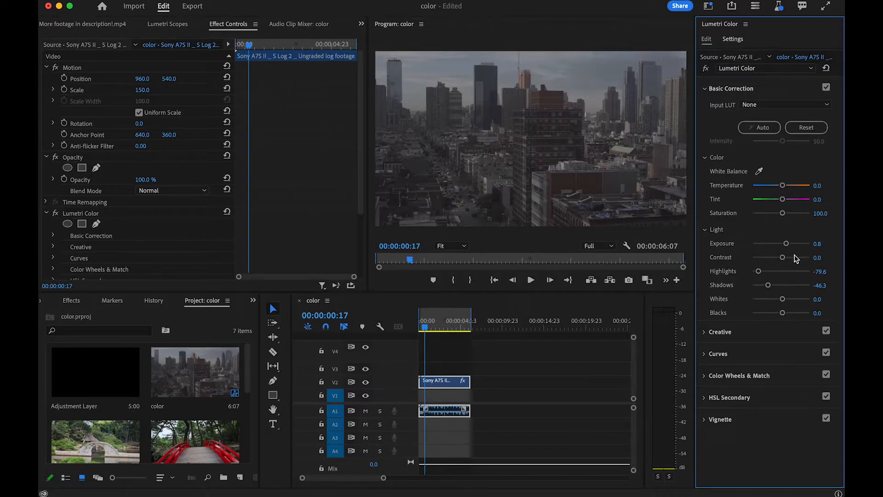
drag(783, 258, 796, 257)
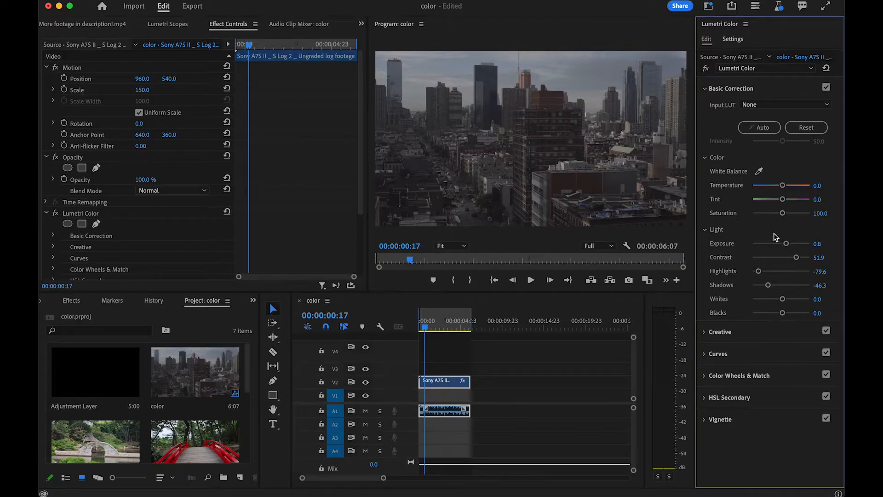
- Set contrast to about 48, highlights to about 32, whites to about -33 and blacks to about -41, keeping exposure at 0.8
click(790, 244)
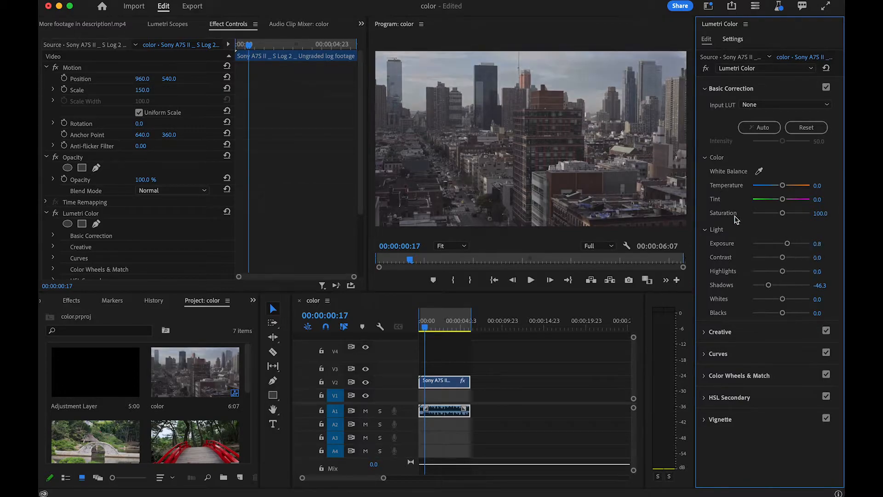
drag(782, 271, 796, 273)
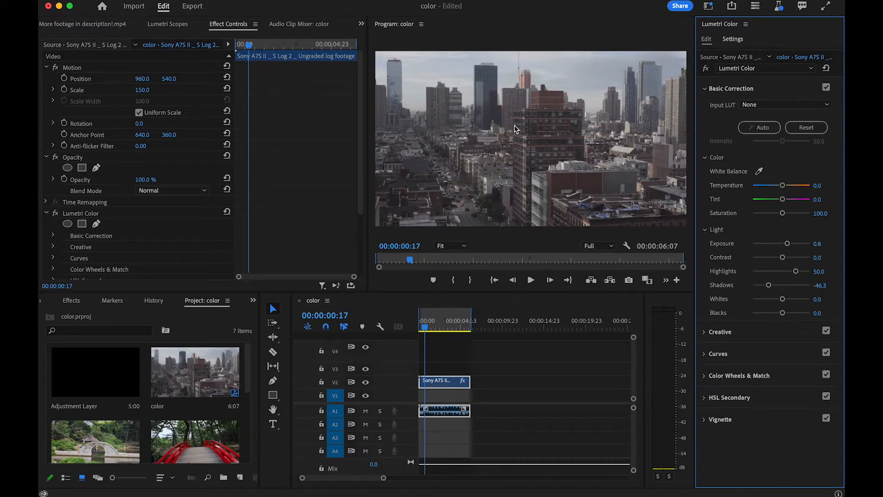
drag(782, 257, 791, 275)
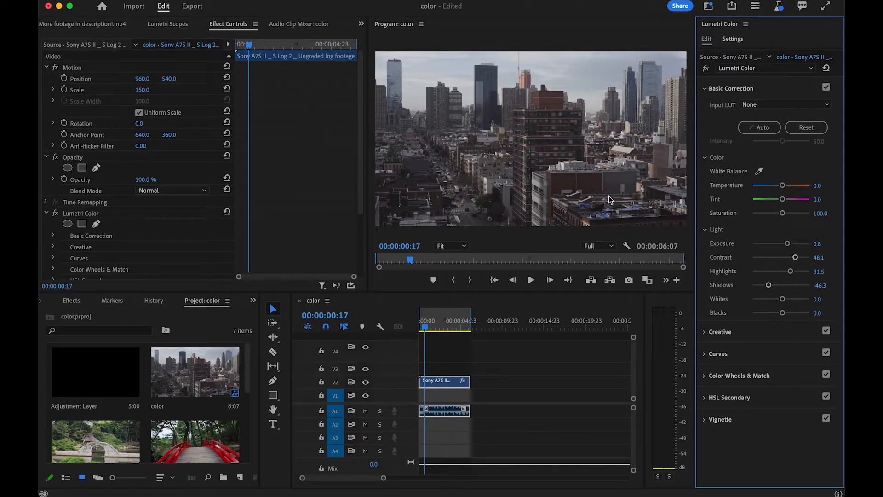
mouse_move(784, 300)
mouse_down()
mouse_move(773, 300)
mouse_move(804, 305)
mouse_move(771, 310)
mouse_move(770, 301)
mouse_up()
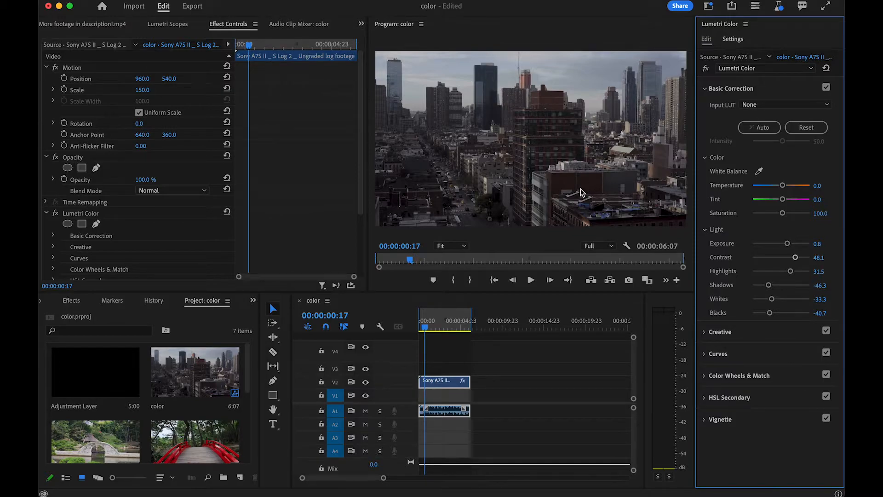
- Cool the clip's temperature to about -7.4 and raise the Basic Correction saturation to about 122
drag(782, 184, 785, 191)
mouse_move(783, 187)
mouse_down()
mouse_move(797, 189)
mouse_move(779, 190)
mouse_up()
drag(783, 214, 746, 225)
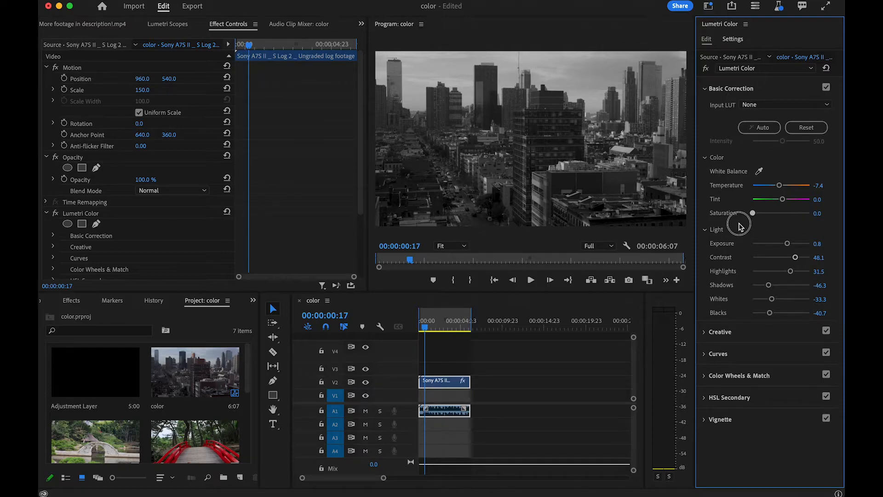
drag(752, 213, 789, 224)
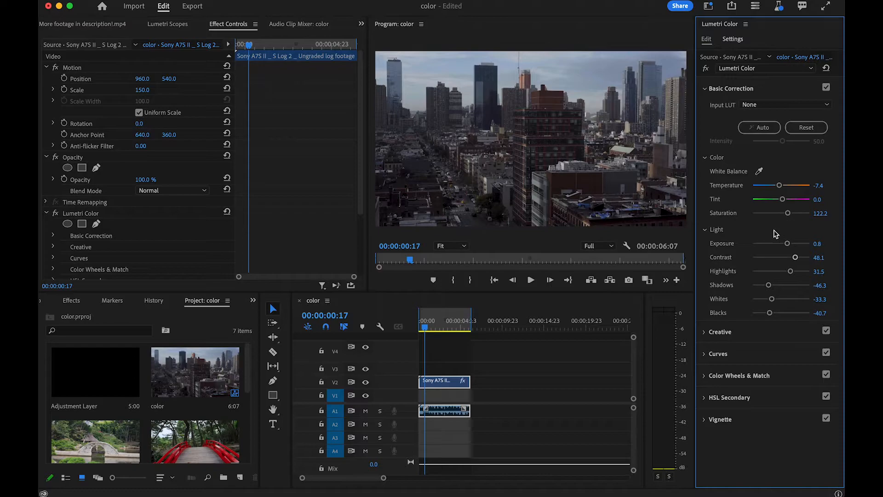
- In the Creative adjustments, set vibrance to about 30 and saturation to about 111, leaving faded film at 0
click(748, 331)
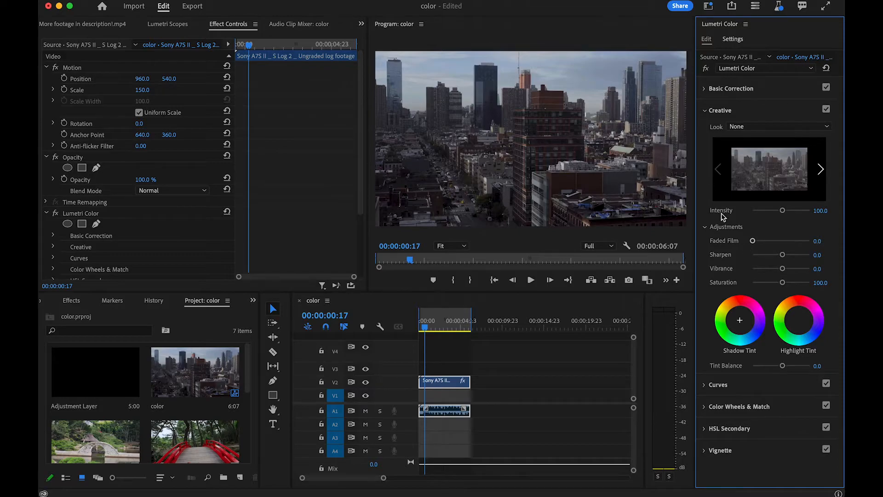
drag(753, 241, 784, 258)
double_click(782, 239)
drag(784, 271, 805, 273)
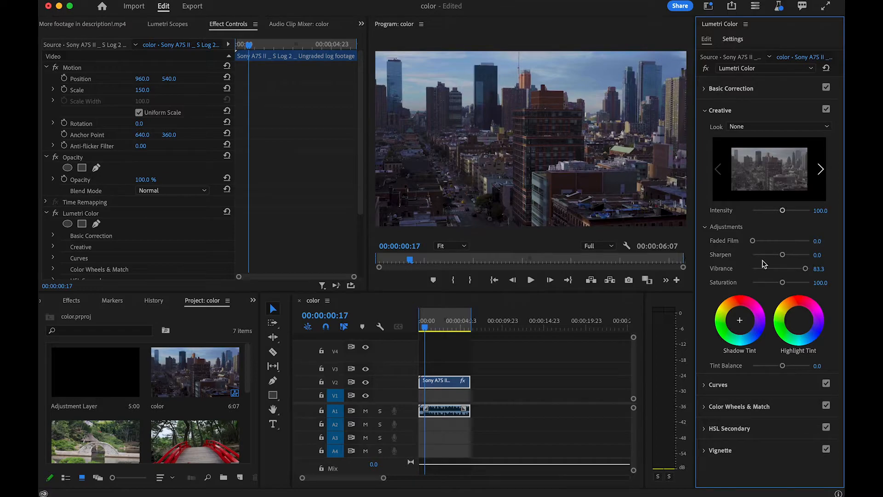
mouse_move(782, 282)
mouse_down()
mouse_move(776, 285)
mouse_move(798, 268)
mouse_move(785, 284)
mouse_up()
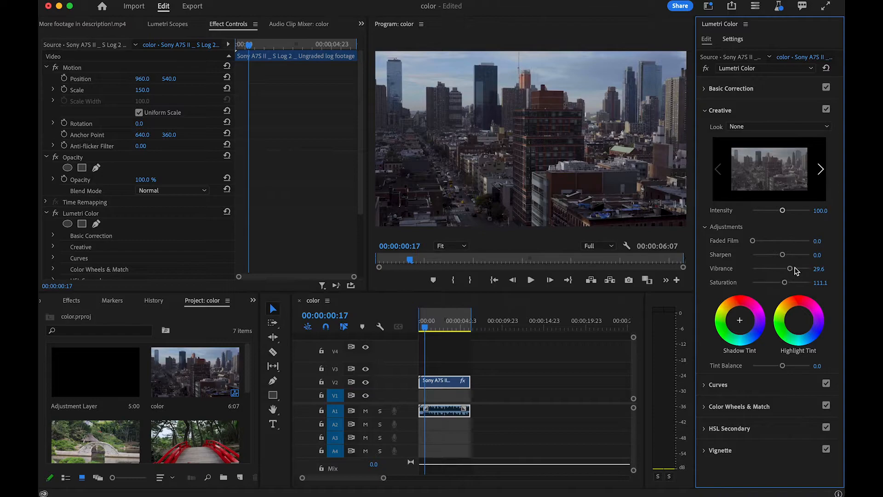
click(764, 385)
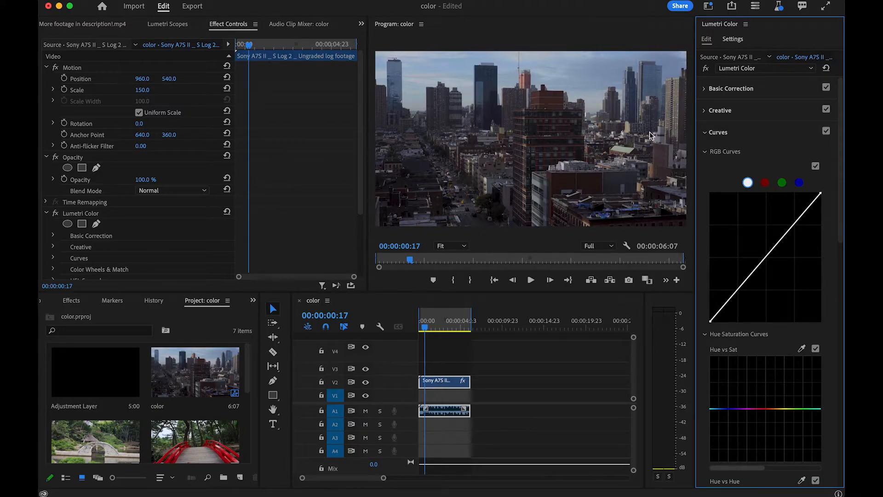
click(749, 276)
click(772, 249)
click(797, 221)
drag(798, 222, 789, 258)
drag(789, 259, 746, 274)
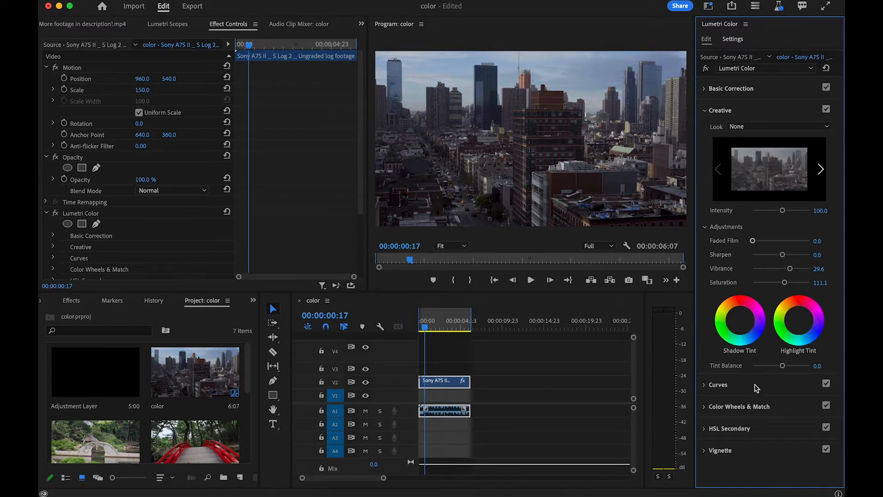
- Add three points to the white RGB curve, raising the highlight point, slightly lowering the midtones and slightly lifting the shadows
click(755, 387)
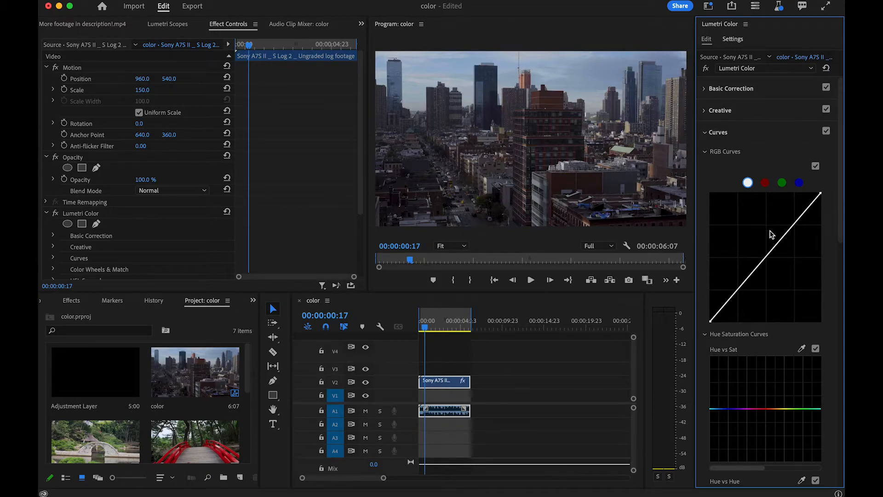
click(766, 256)
click(739, 288)
click(792, 225)
mouse_move(793, 225)
mouse_down()
mouse_move(805, 231)
mouse_move(787, 220)
mouse_up()
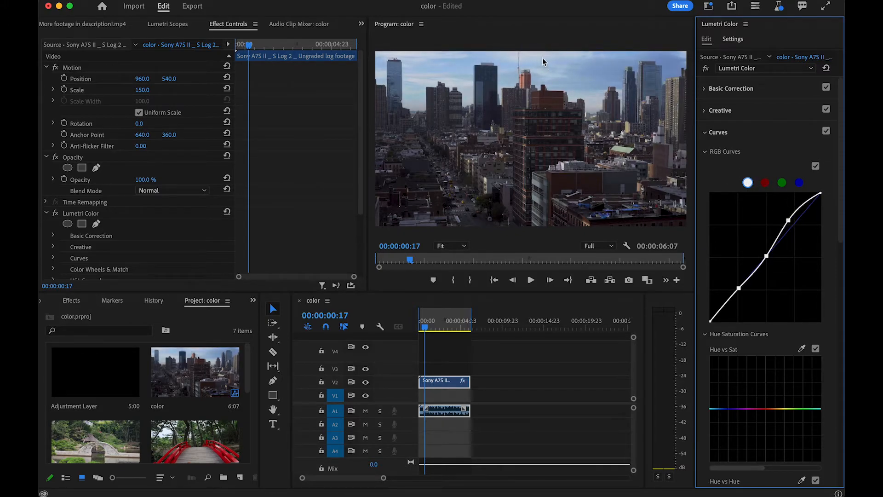
drag(766, 258, 771, 260)
mouse_move(740, 287)
mouse_down()
mouse_move(728, 253)
mouse_move(752, 298)
mouse_move(738, 284)
mouse_up()
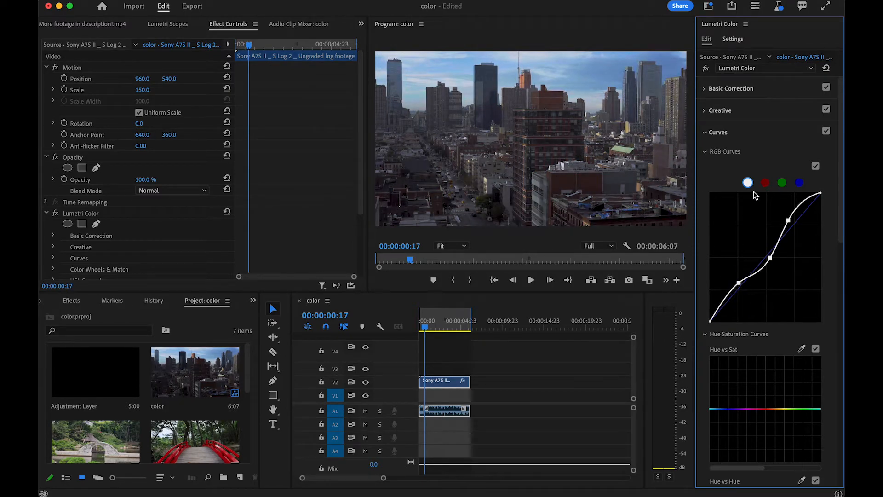
- Add shadow, midtone and highlight points to the red RGB curve and raise the highlight point slightly
click(764, 183)
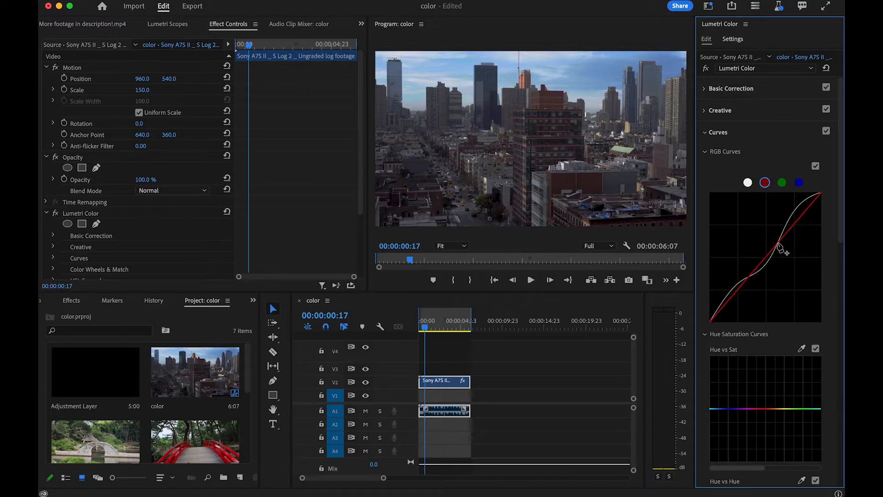
click(795, 223)
click(766, 257)
click(739, 289)
click(794, 224)
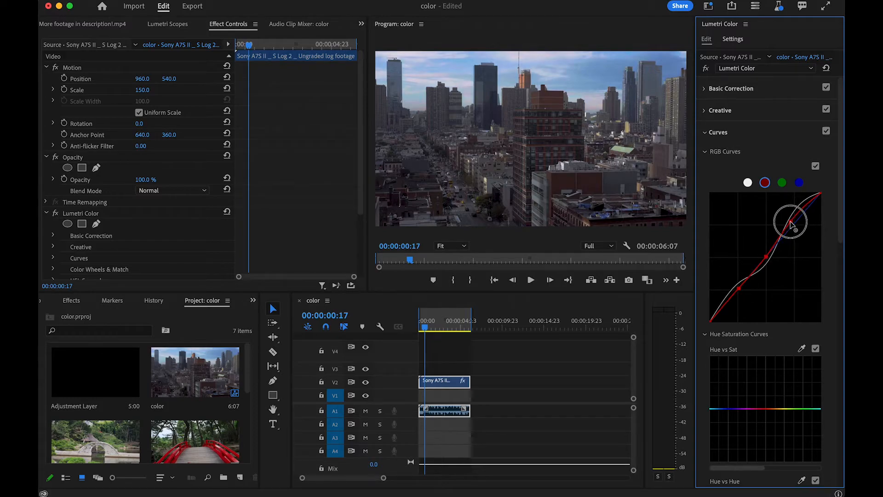
drag(791, 224, 790, 222)
- Place a control point in the red range of the Hue vs Sat curve, keeping it on the neutral line
scroll(782, 267, down, 6)
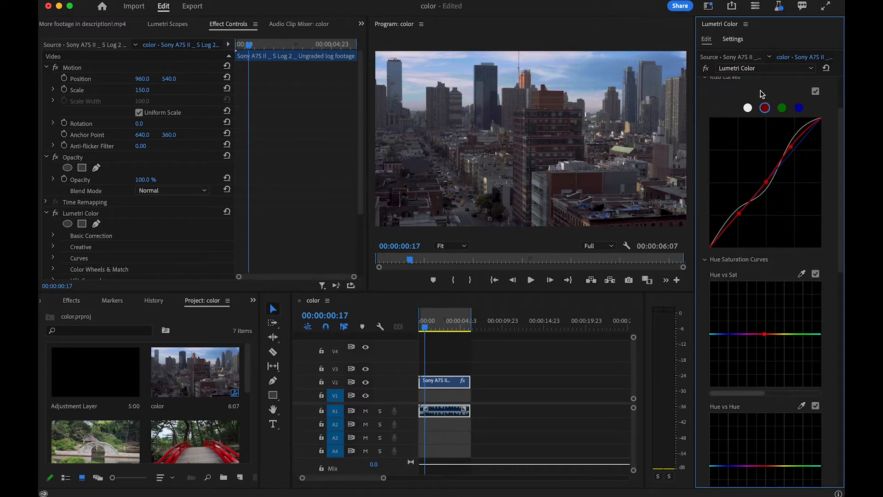
mouse_move(764, 196)
mouse_down()
mouse_move(723, 167)
mouse_move(742, 168)
mouse_move(728, 163)
mouse_move(730, 152)
mouse_move(694, 142)
mouse_move(686, 184)
mouse_move(797, 193)
mouse_move(810, 248)
mouse_move(806, 229)
mouse_move(827, 251)
mouse_move(786, 250)
mouse_move(783, 213)
mouse_move(761, 190)
mouse_up()
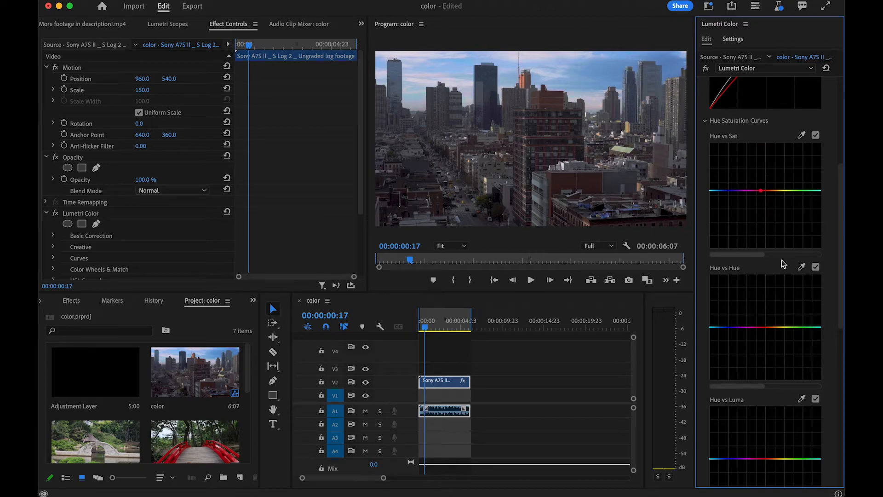
- In HSL Secondary, sample the bluish-grey facade beside the brick wall as the key color and raise the correction saturation to about 122
scroll(783, 264, down, 10)
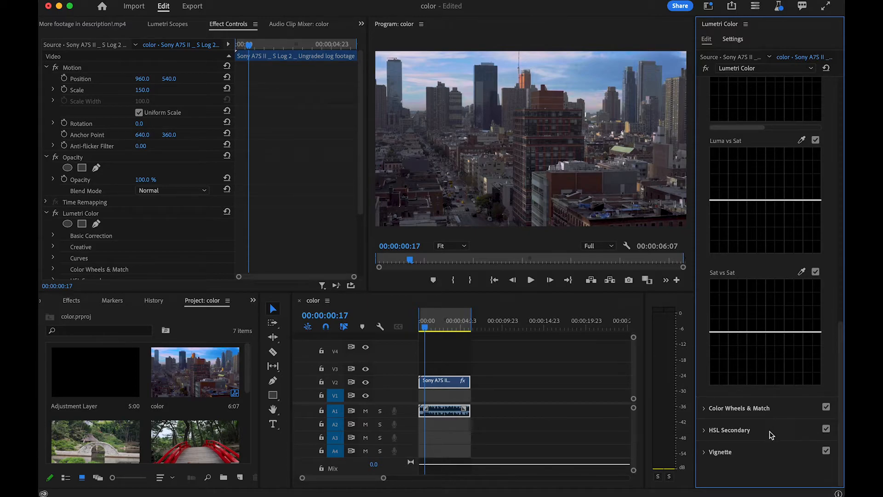
click(751, 430)
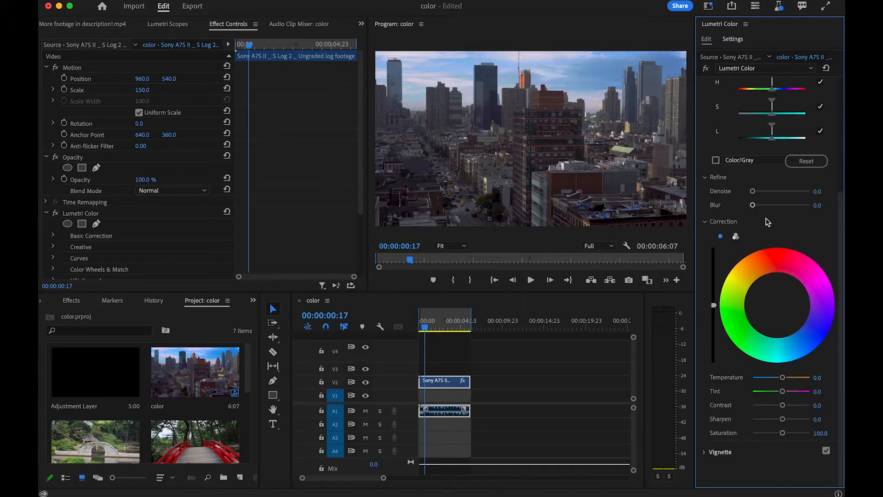
scroll(740, 179, down, 1)
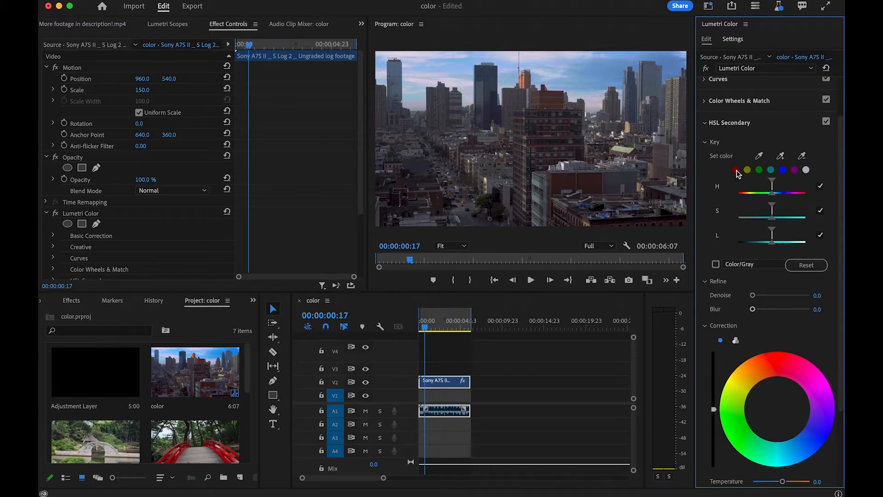
click(760, 156)
click(612, 182)
scroll(772, 282, down, 5)
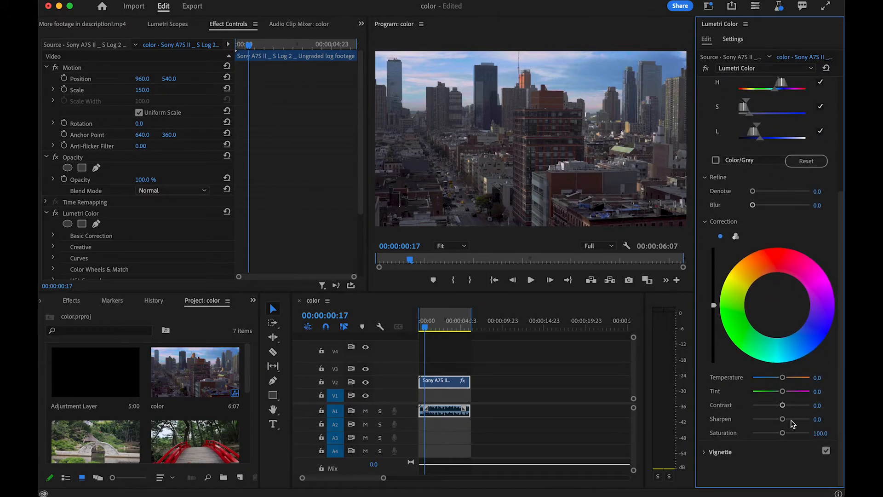
mouse_move(782, 433)
mouse_down()
mouse_move(812, 439)
mouse_move(769, 437)
mouse_move(812, 434)
mouse_move(797, 456)
mouse_move(788, 439)
mouse_up()
- Sample the red brick wall as the HSL Secondary key color, then boost the correction saturation further and warm its temperature slightly
scroll(773, 309, up, 5)
click(759, 208)
click(587, 183)
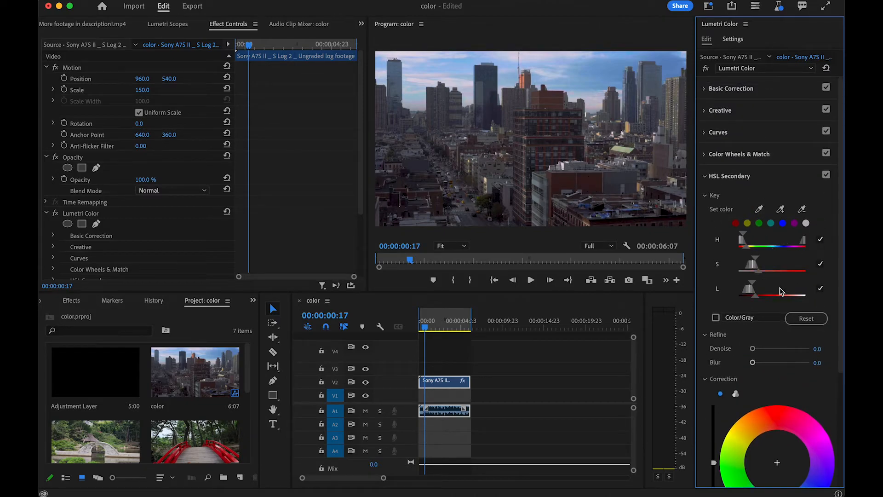
scroll(767, 368, down, 5)
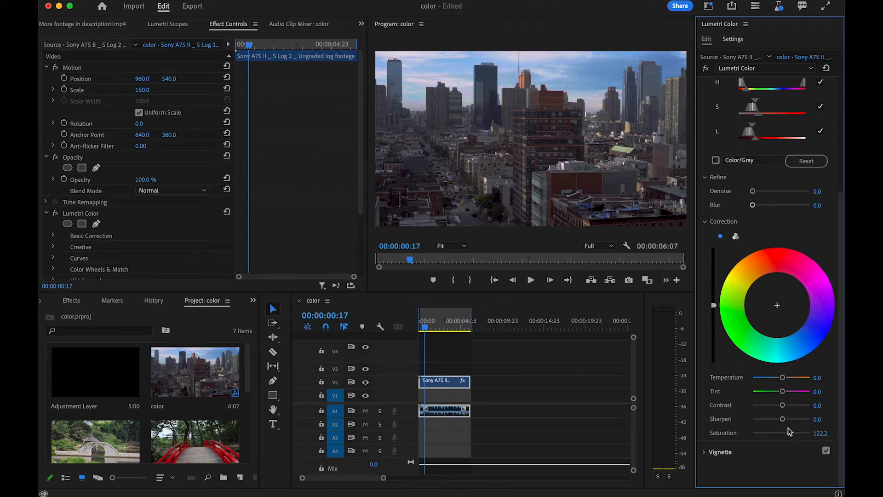
drag(789, 433, 802, 441)
drag(783, 378, 786, 378)
scroll(767, 240, up, 3)
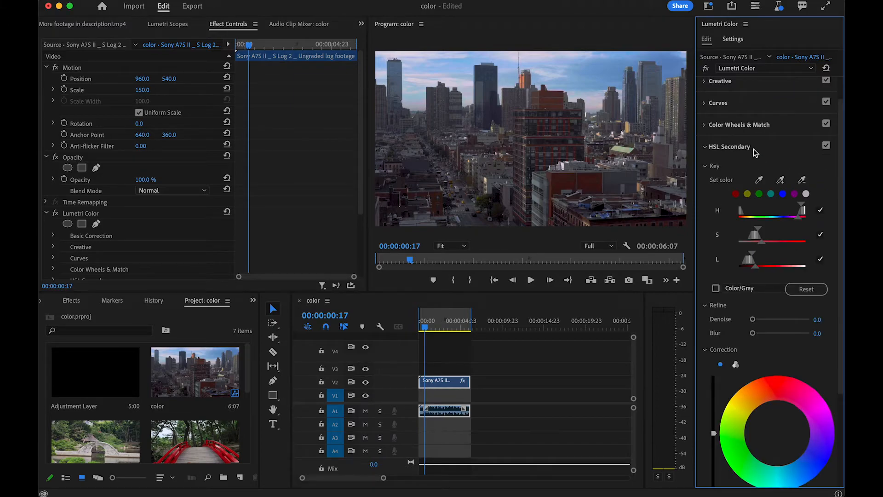
click(752, 147)
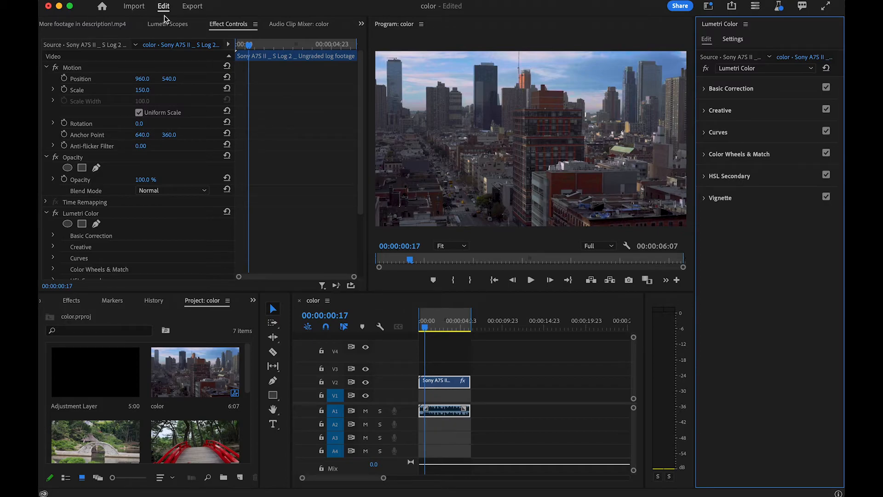
- Display the Lumetri Scopes and examine the waveform, vectorscope and available scope types
click(185, 27)
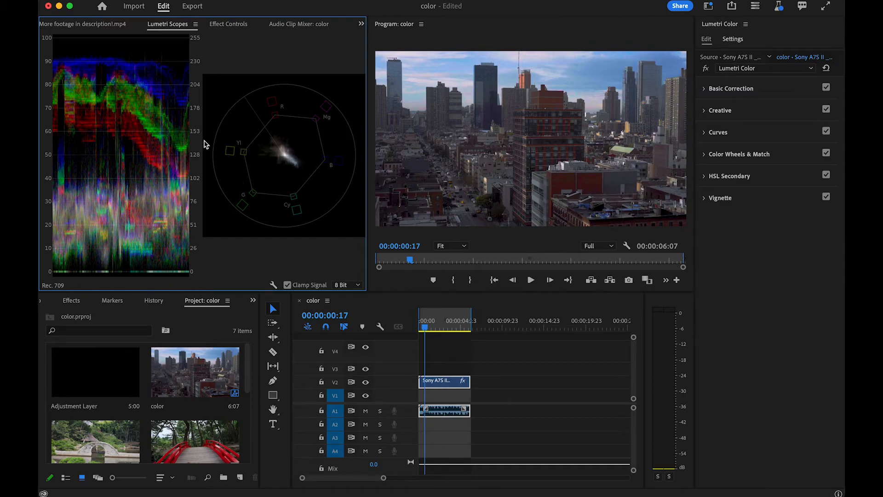
right_click(253, 134)
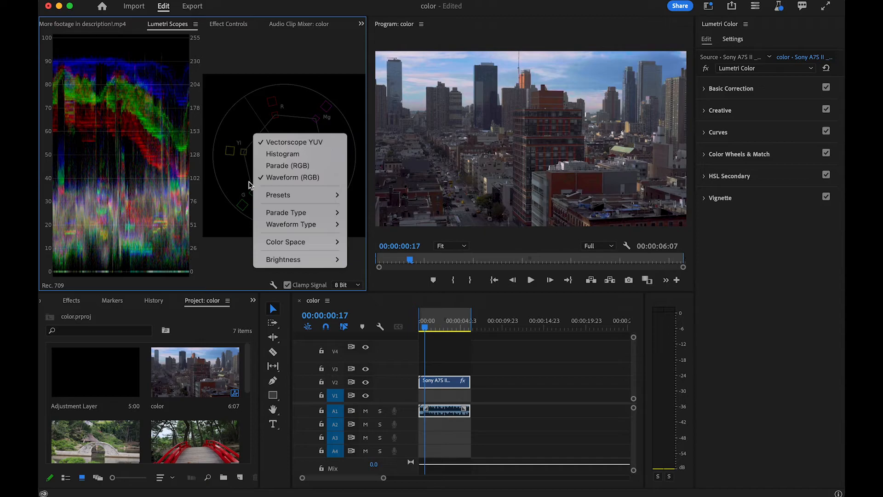
click(141, 123)
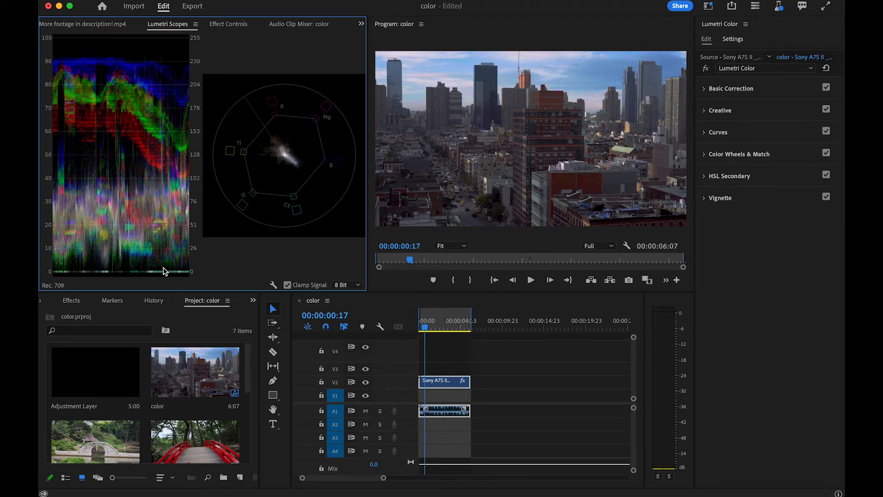
- In Basic Correction, try raising the shadows to 46.3 and dropping the exposure to -5.0 to see how the scopes respond
click(746, 90)
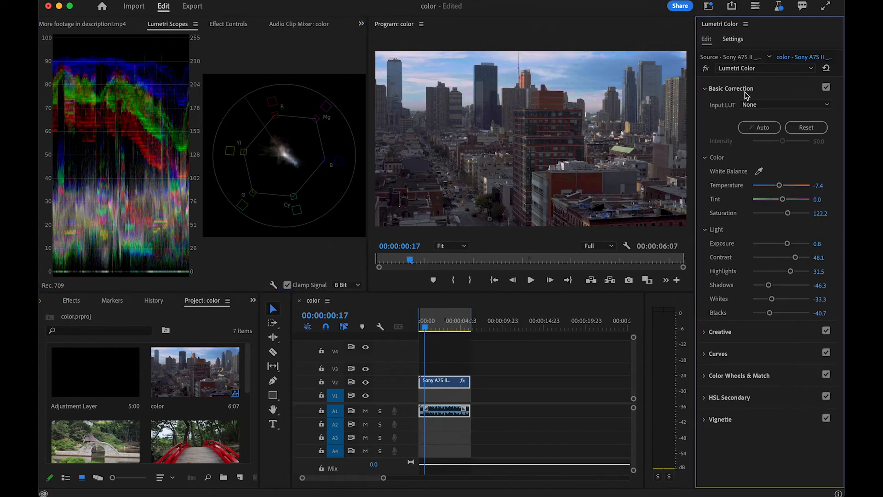
drag(768, 284, 795, 286)
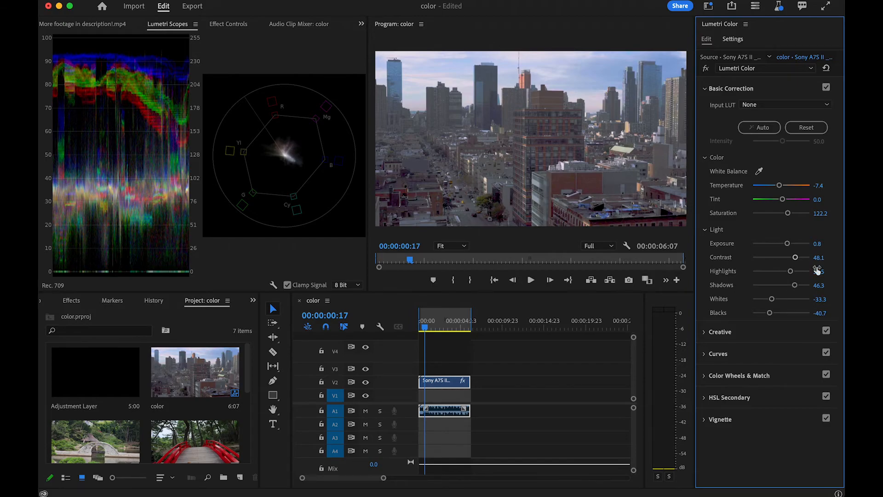
drag(788, 244, 718, 249)
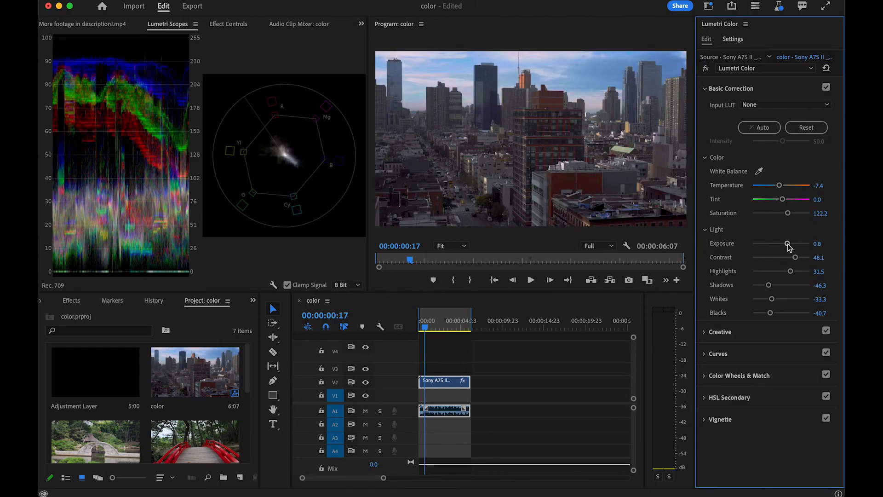
- Set the Basic Correction exposure to about 1.5 and warm the temperature to about 9.3
drag(788, 247, 790, 246)
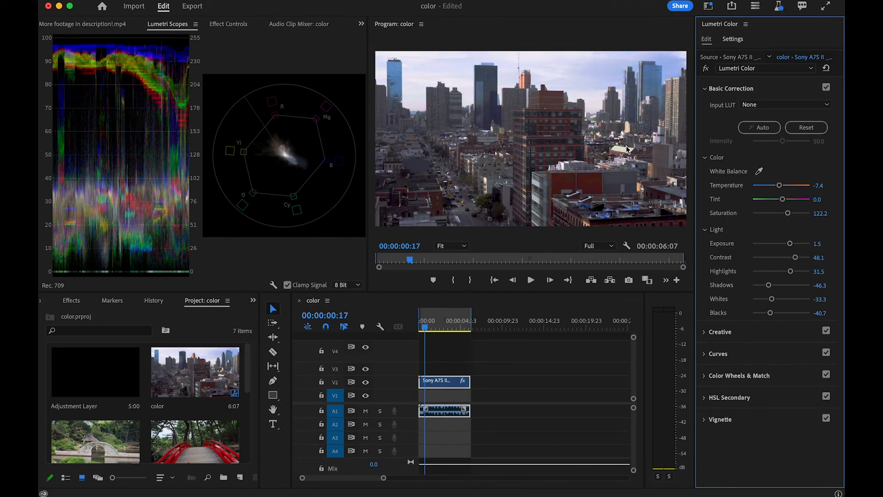
drag(780, 185, 785, 186)
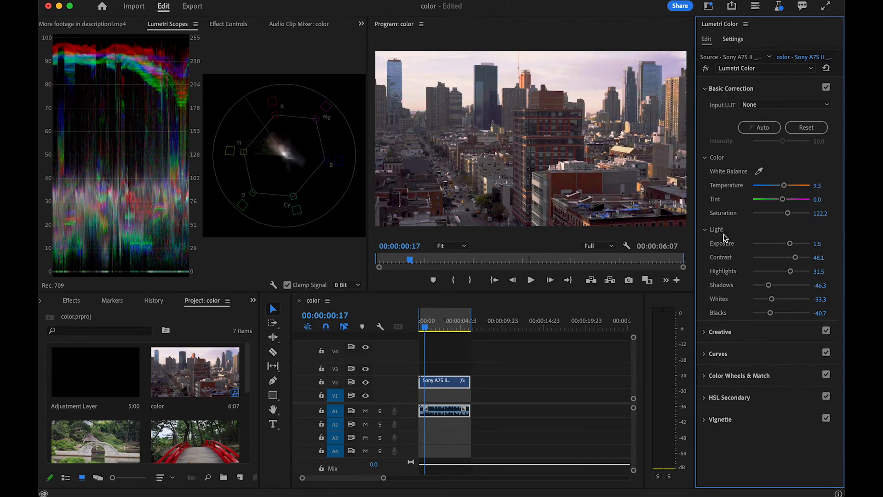
- Add a dark vignette with an amount of about -1.9 and a feather of about 71.3, after trying white edges
click(730, 419)
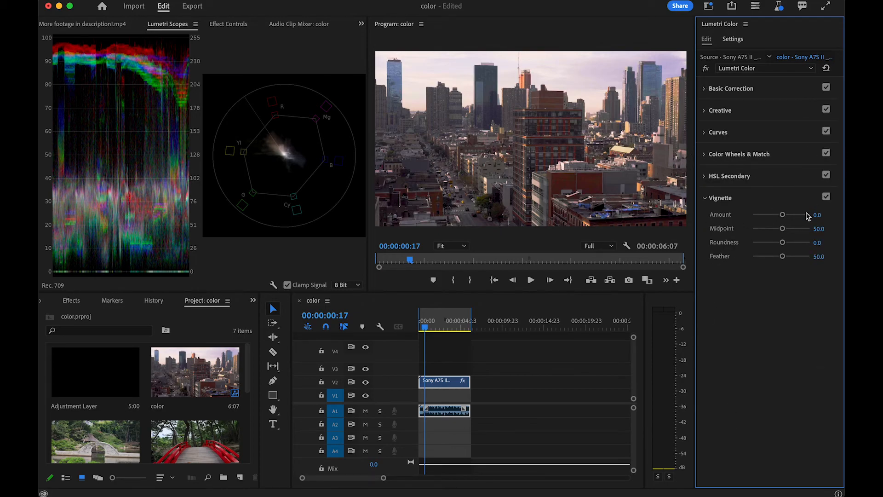
drag(783, 216, 813, 211)
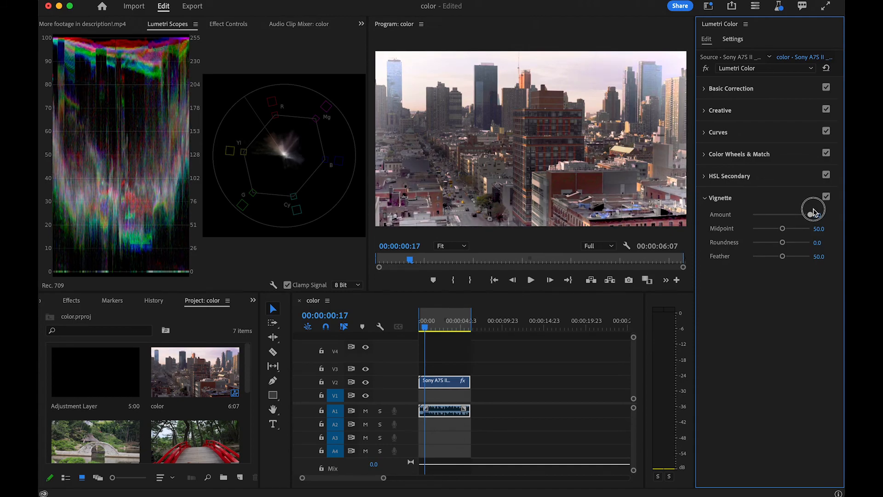
drag(813, 211, 740, 225)
drag(741, 226, 768, 221)
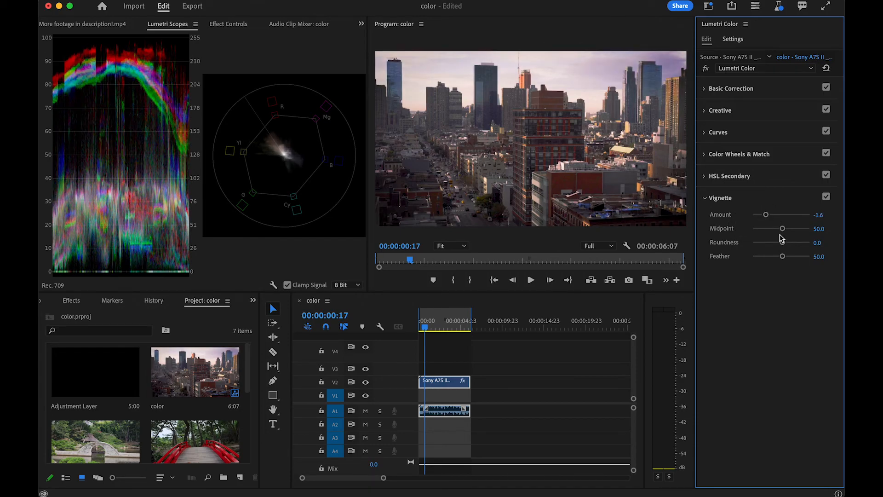
mouse_move(782, 256)
mouse_down()
mouse_move(753, 260)
mouse_move(799, 253)
mouse_move(718, 269)
mouse_move(793, 256)
mouse_up()
mouse_move(765, 214)
mouse_down()
mouse_move(787, 215)
mouse_move(762, 218)
mouse_up()
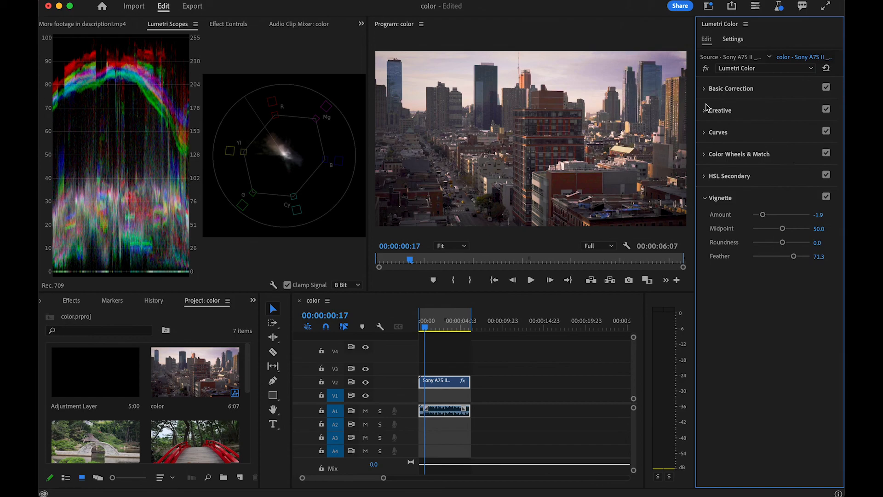
- Bypass the Lumetri Color effect and re-enable it to compare the original footage with the grade
click(707, 70)
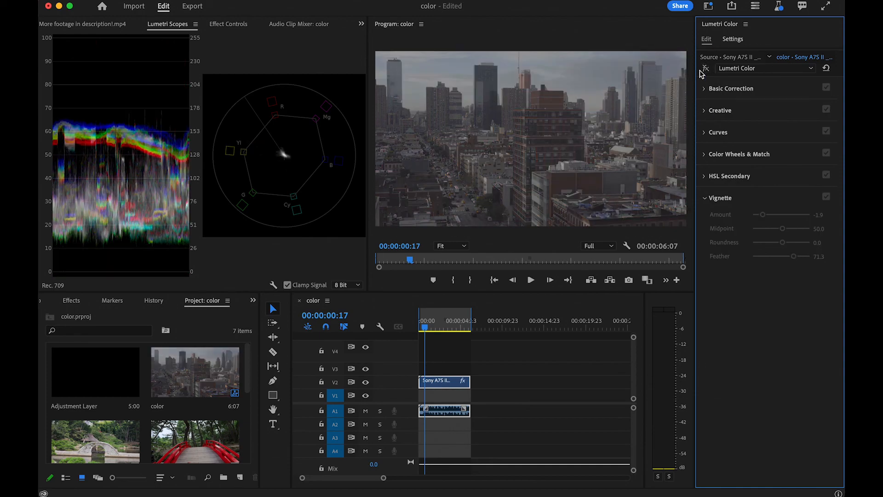
click(706, 69)
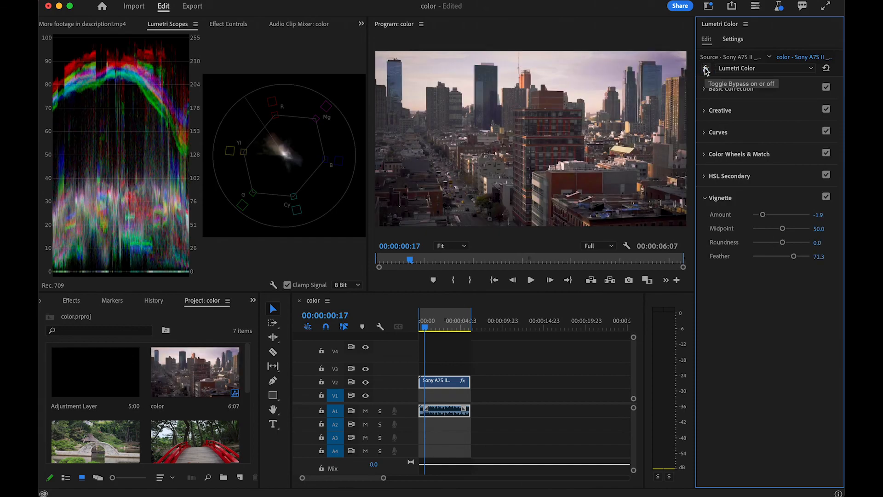